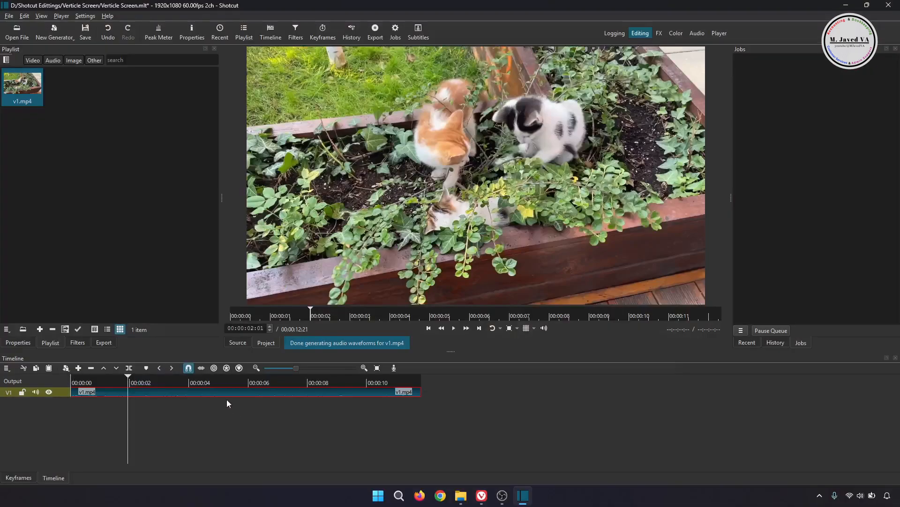
- Detach the audio from the v1.mp4 clip, delete the detached audio clip, and preview the video
right_click(217, 392)
click(257, 320)
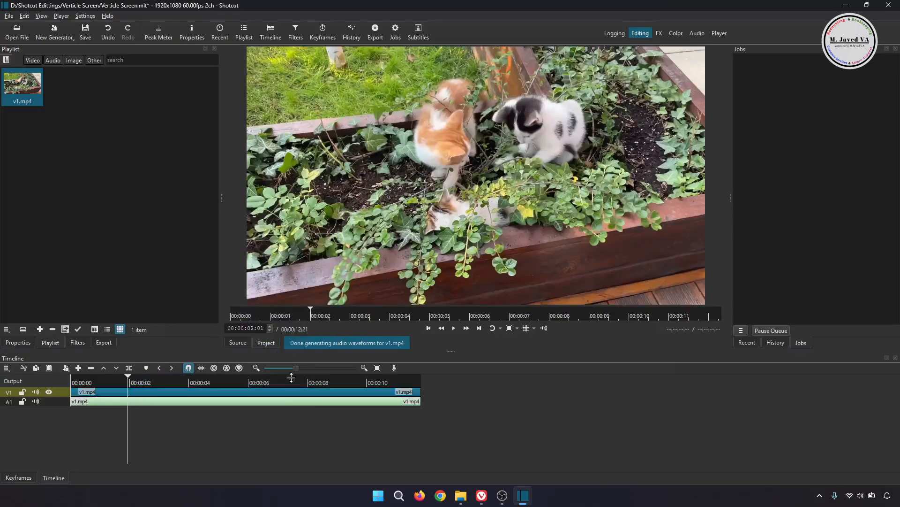
click(238, 403)
key(Delete)
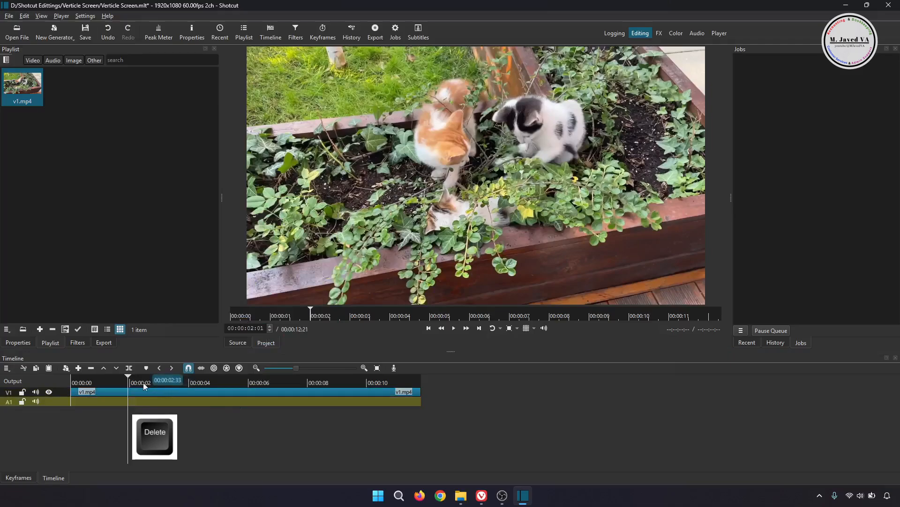
key(space)
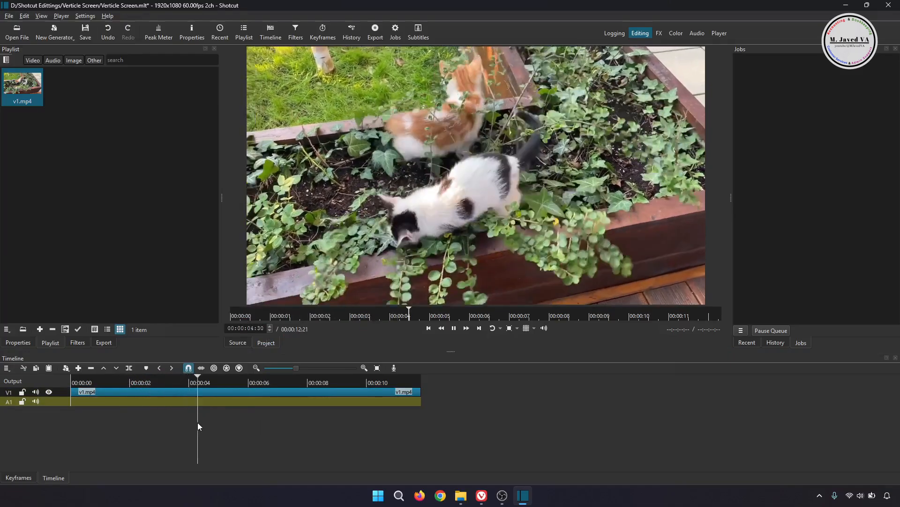
key(space)
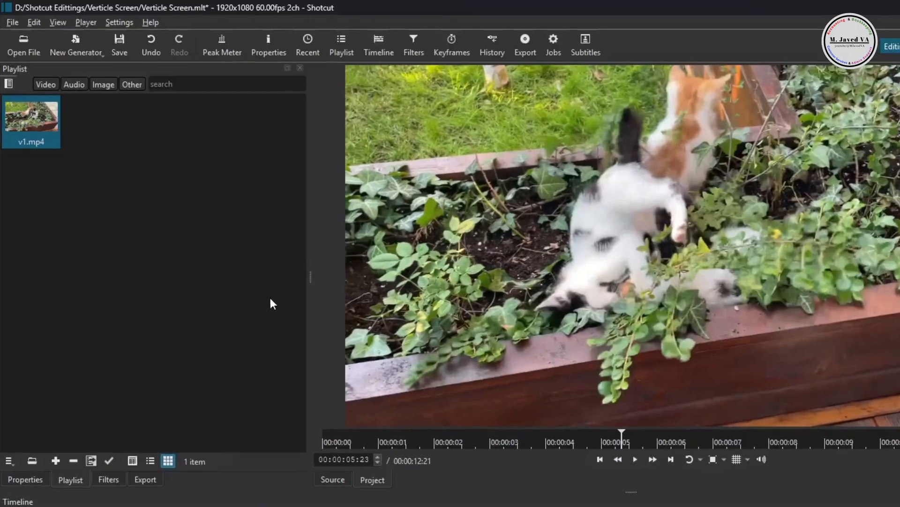
- Start adding a custom video mode to the project and accept the video mode change
click(117, 23)
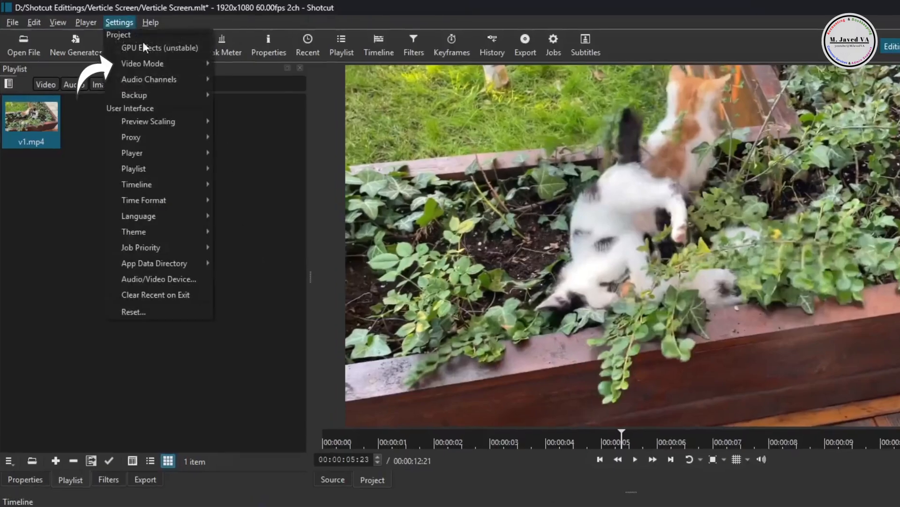
mouse_move(173, 66)
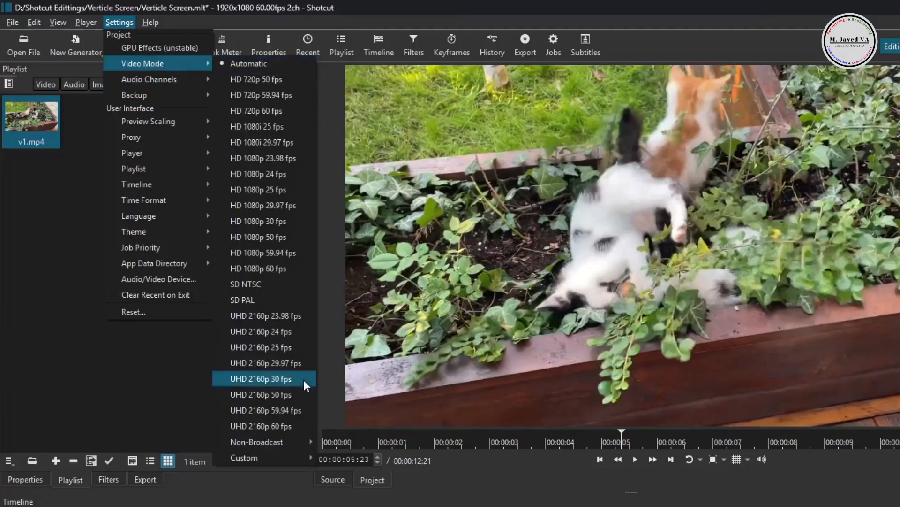
mouse_move(300, 452)
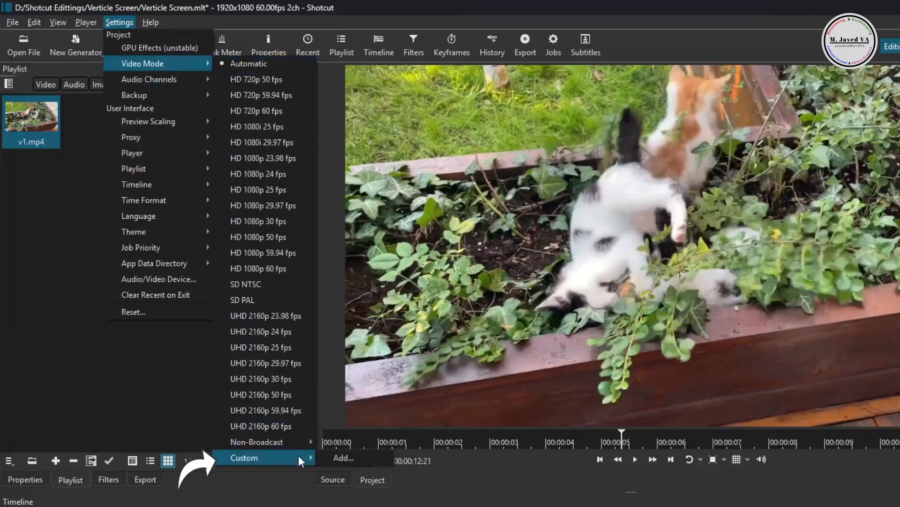
click(344, 457)
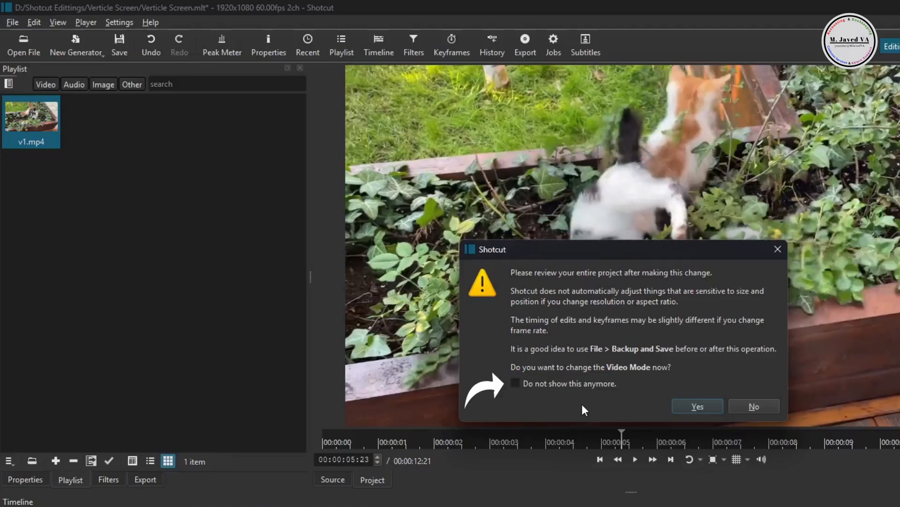
click(522, 385)
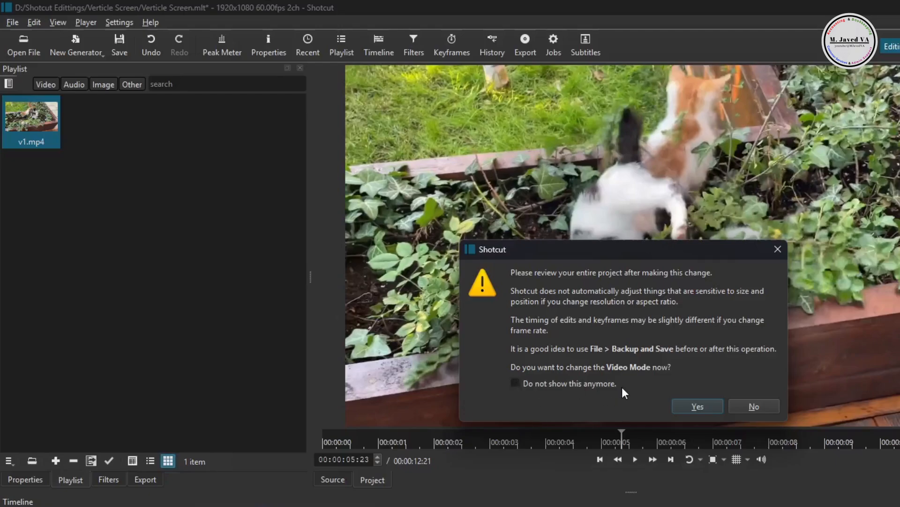
click(709, 406)
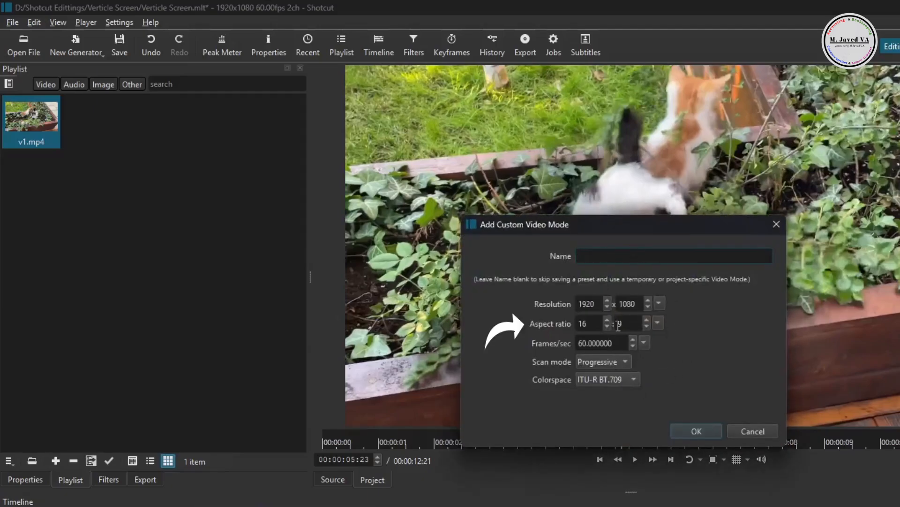
- Give the custom video mode a 9:16 aspect ratio, name it "Cats Playings" and apply it
double_click(603, 323)
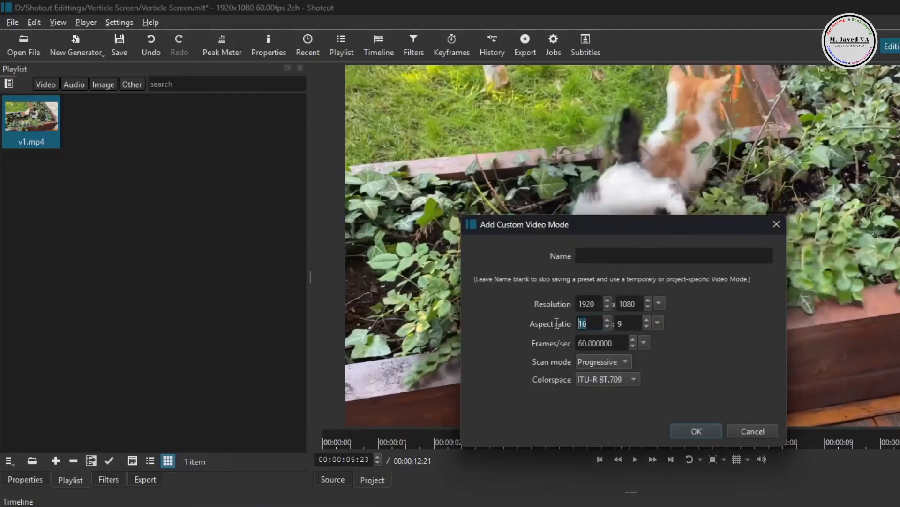
text(9)
key(Tab)
text(16)
click(683, 258)
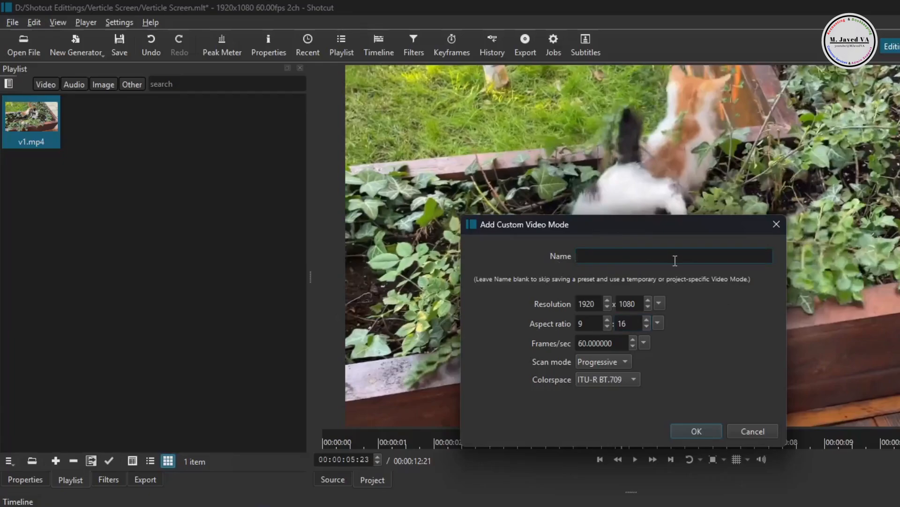
text(Cats Playings)
click(701, 430)
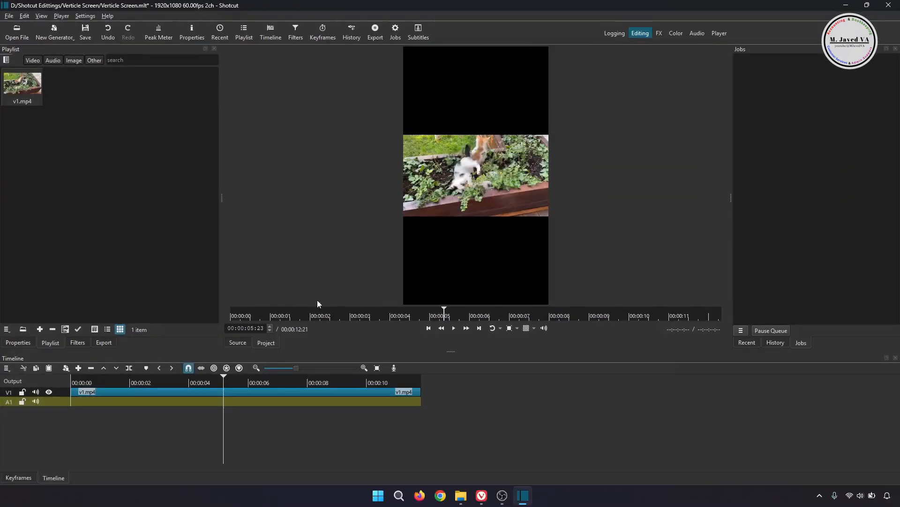
- Play the vertical project from its start to preview how the clip sits in the frame
click(428, 328)
key(space)
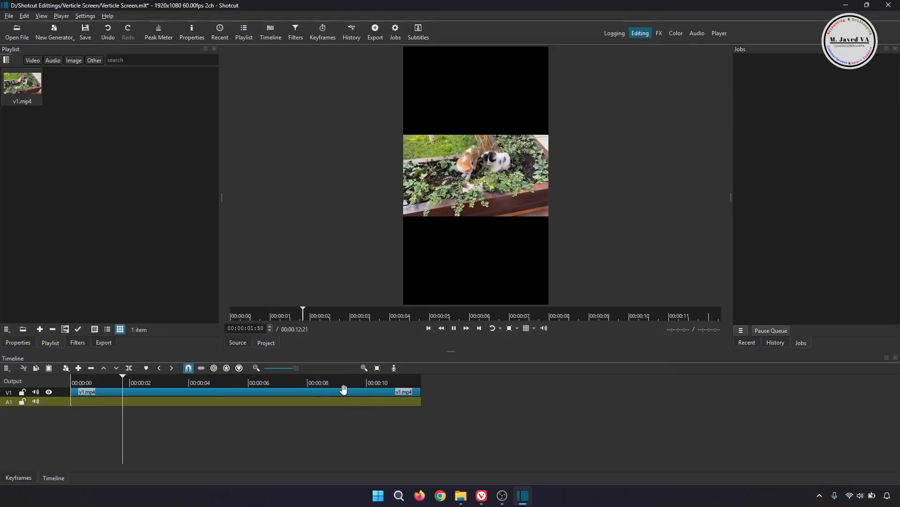
key(space)
- Find the Size, Position & Rotate filter and add it to the v1.mp4 clip
click(239, 392)
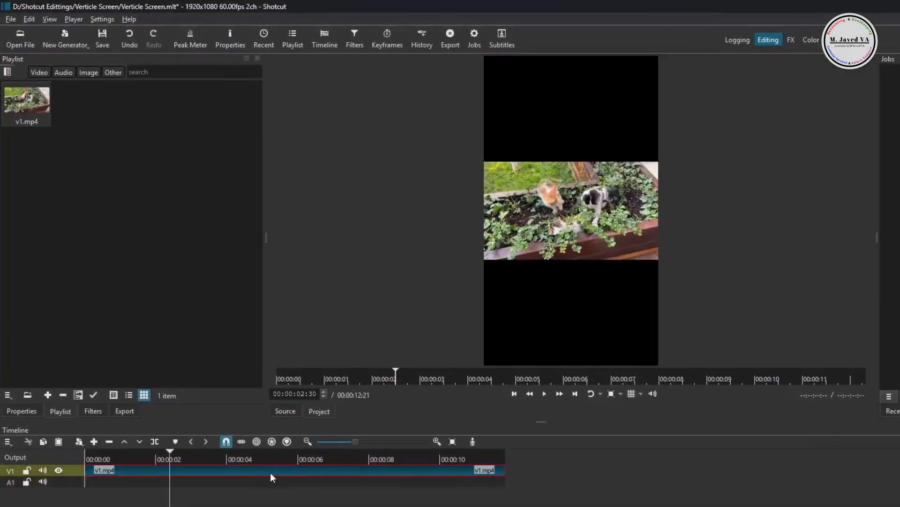
click(89, 411)
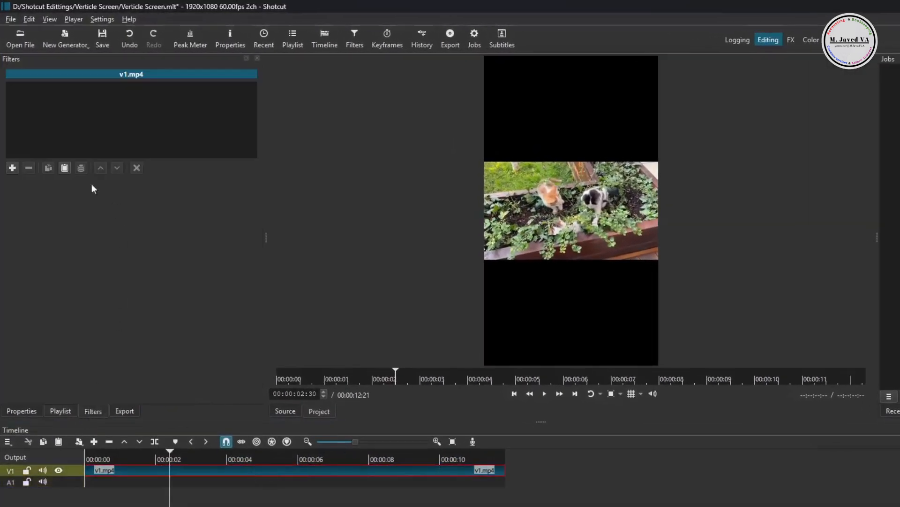
click(12, 168)
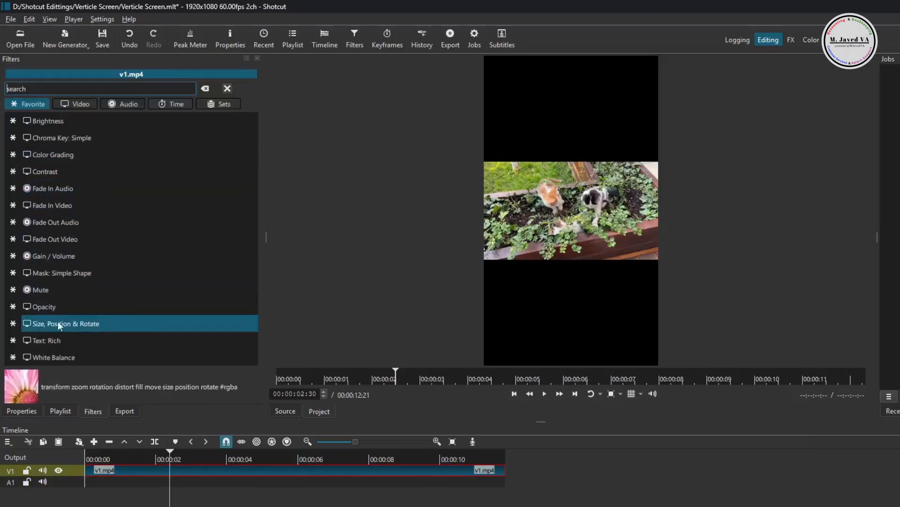
text(Si)
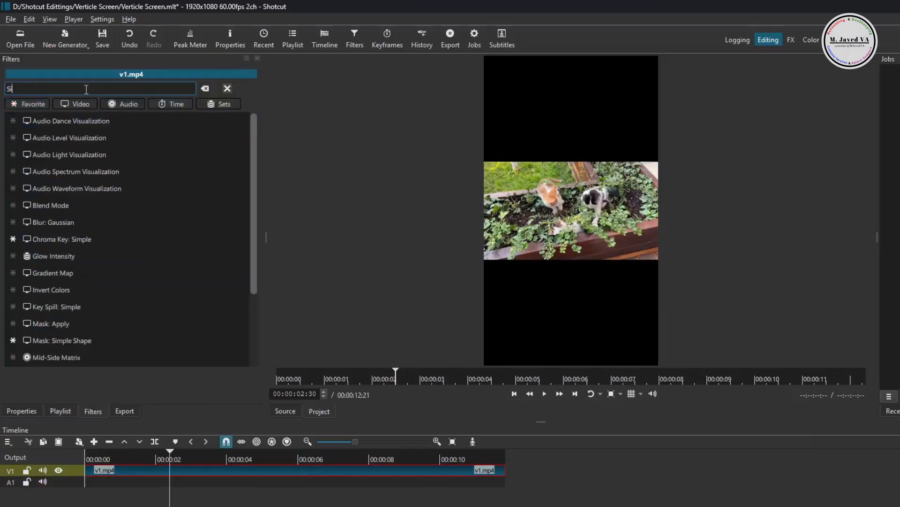
text(ze posi)
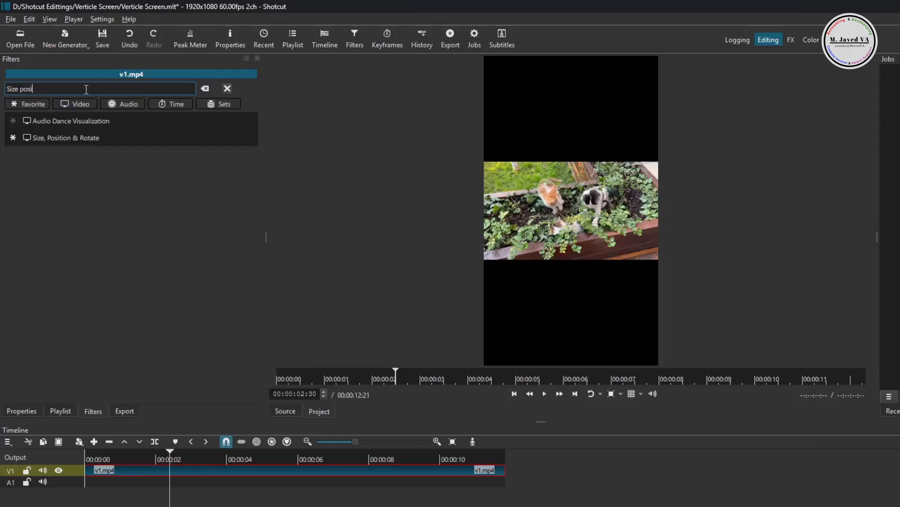
click(102, 139)
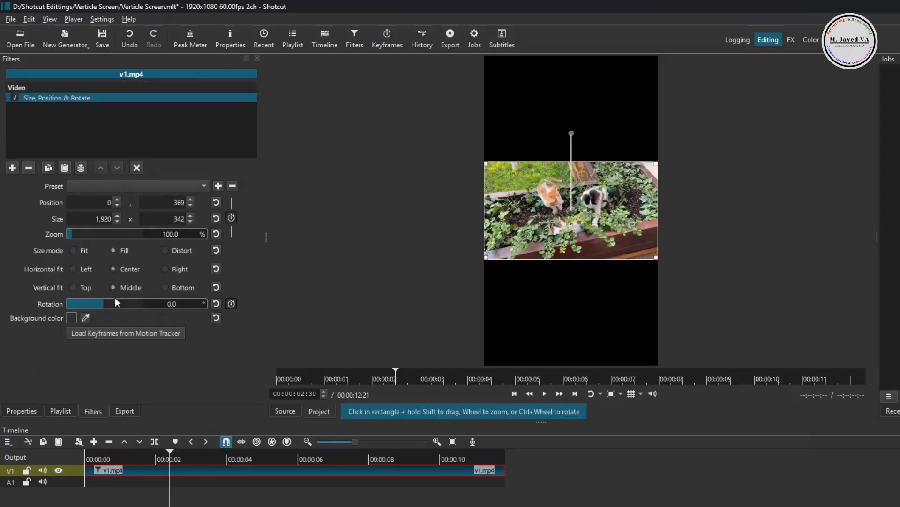
- Zoom the v1.mp4 clip to 320% to fill the vertical frame and reposition it to about -1,951, -7
mouse_move(90, 234)
mouse_down()
mouse_move(98, 234)
mouse_move(79, 238)
mouse_up()
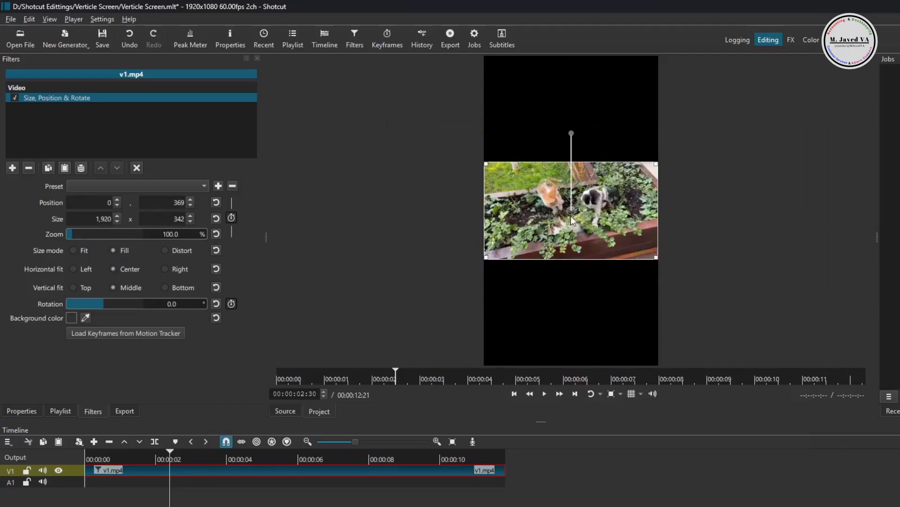
scroll(571, 212, up, 10)
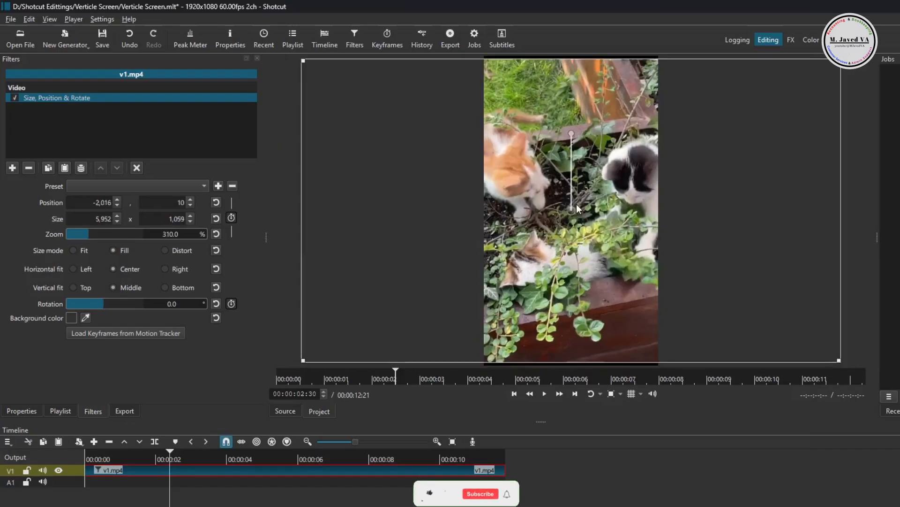
drag(570, 213, 594, 219)
- Play the enlarged clip from the beginning to check its framing through about 7 seconds
key(Home)
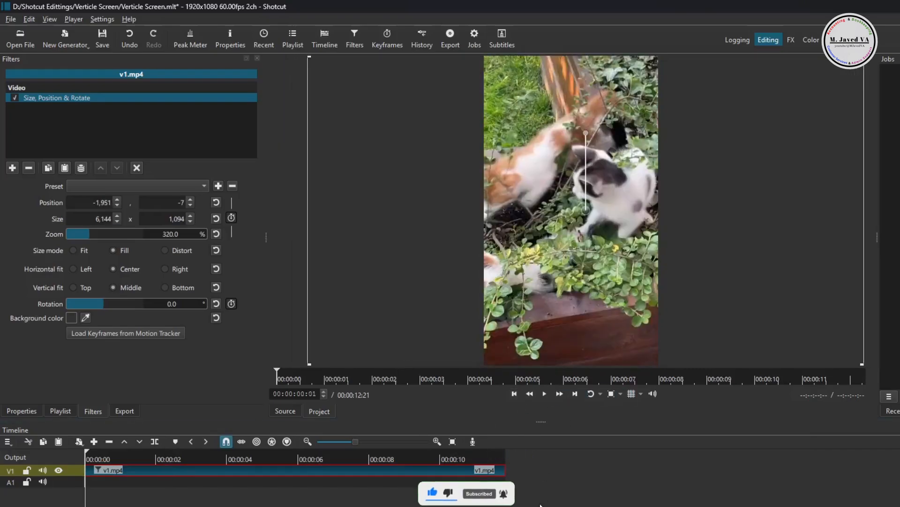
key(space)
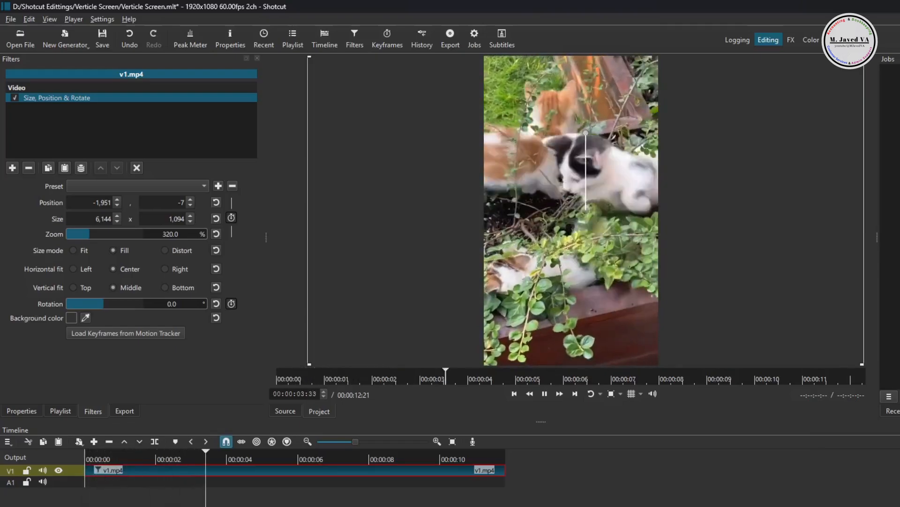
key(space)
key(space)
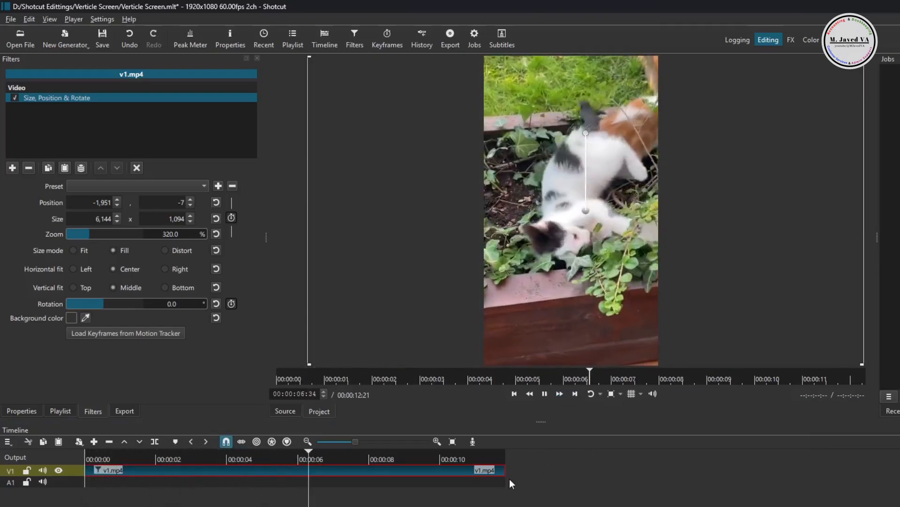
key(space)
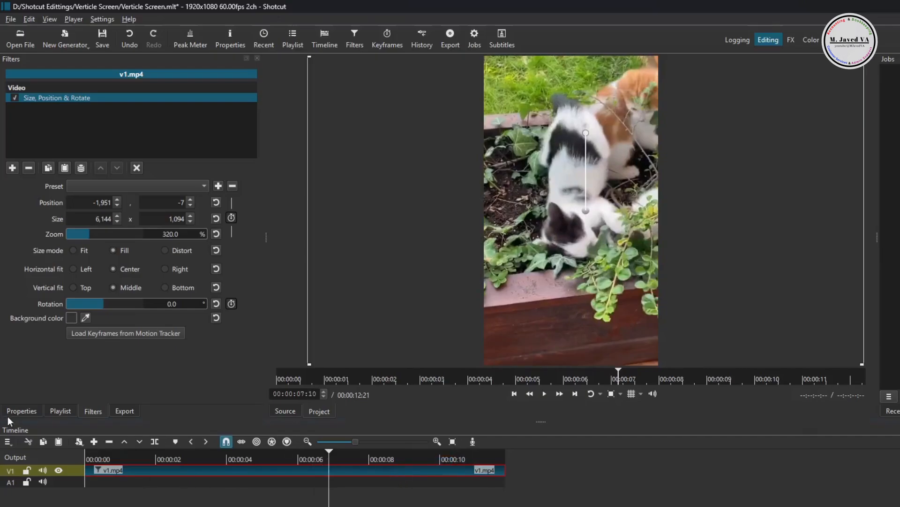
- Add a second video track above V1 in the timeline
click(7, 441)
mouse_move(46, 458)
click(124, 469)
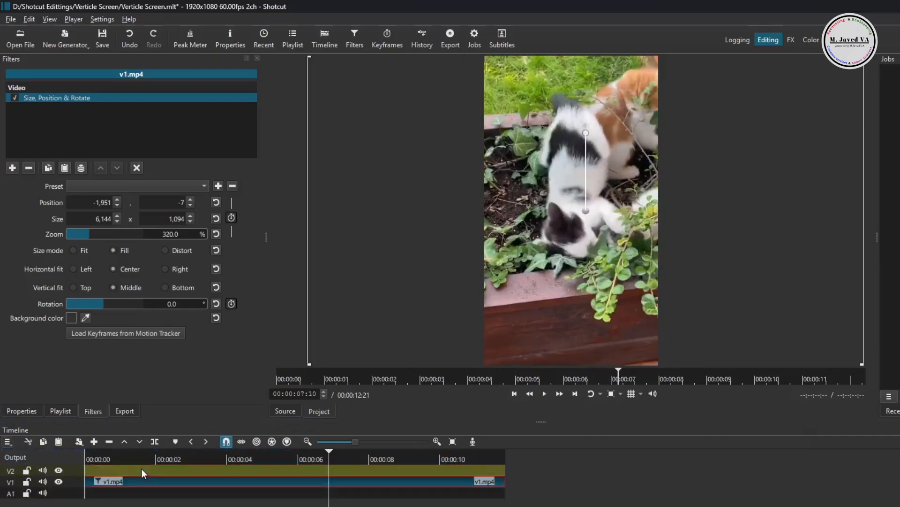
- Generate a dark grey colour clip with the value #FF141414 and open it in the source player
click(65, 39)
click(73, 62)
click(448, 261)
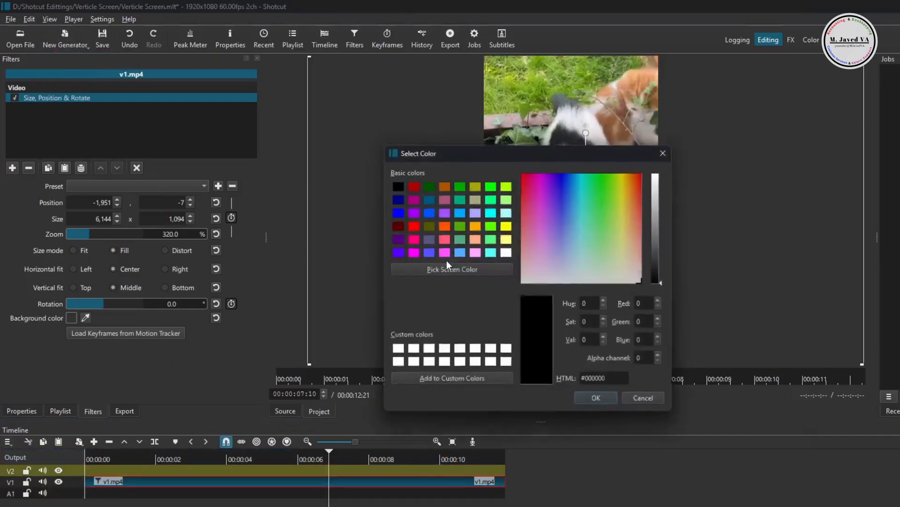
drag(660, 272, 661, 275)
click(605, 401)
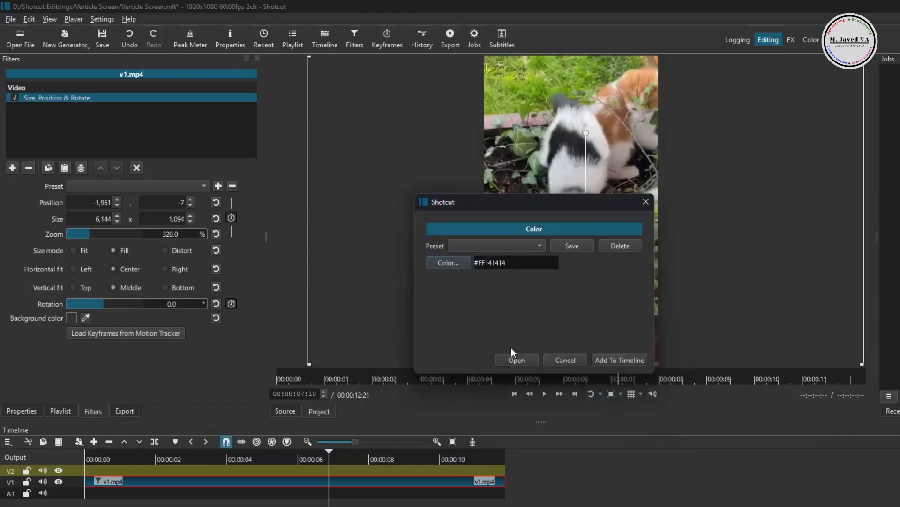
click(516, 358)
- Place the colour clip on track V2, lengthen it, and shift it to span about 1.3 to 8 seconds
drag(508, 300, 172, 470)
drag(307, 471, 402, 473)
drag(223, 470, 179, 471)
- Add an Opacity filter to the colour clip on V2 and set its level to 25%
click(170, 460)
click(93, 410)
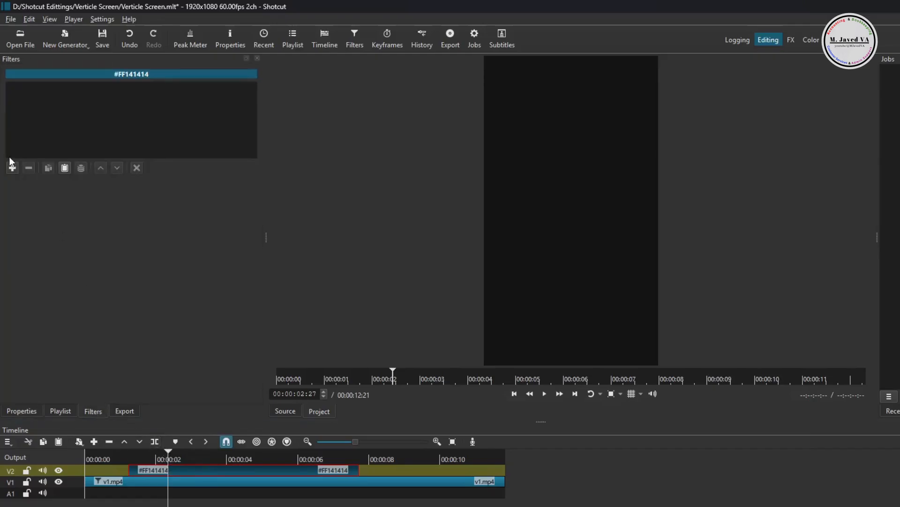
click(10, 161)
text(opaci)
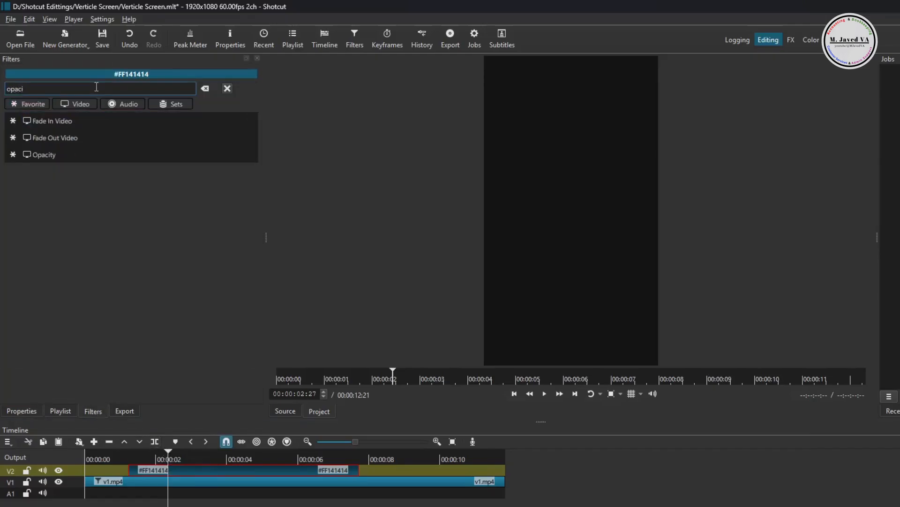
click(136, 154)
drag(112, 218, 55, 214)
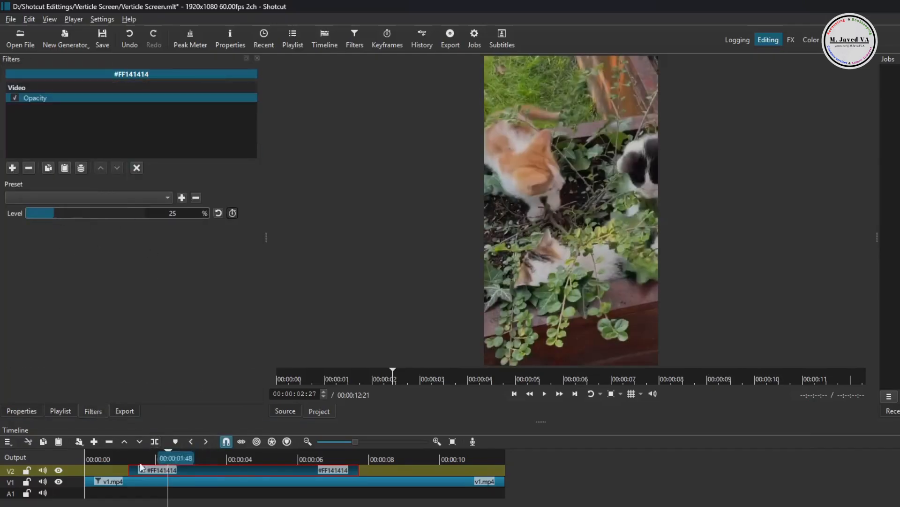
- Play the timeline from the start to review the semi-transparent colour overlay on the video
click(101, 457)
click(143, 453)
click(90, 457)
click(515, 394)
key(space)
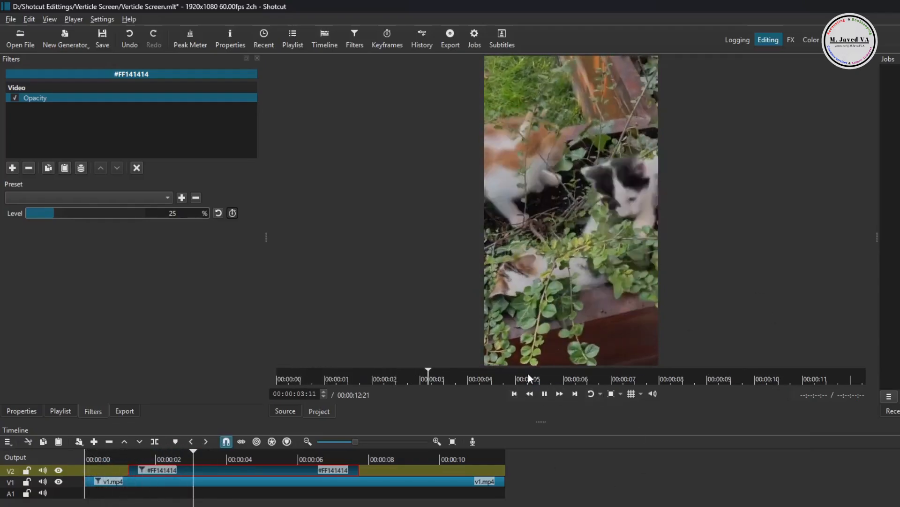
key(space)
- Split the v1.mp4 clip on V1 at 00:00:04:34 and delete the portion after the cut
click(297, 481)
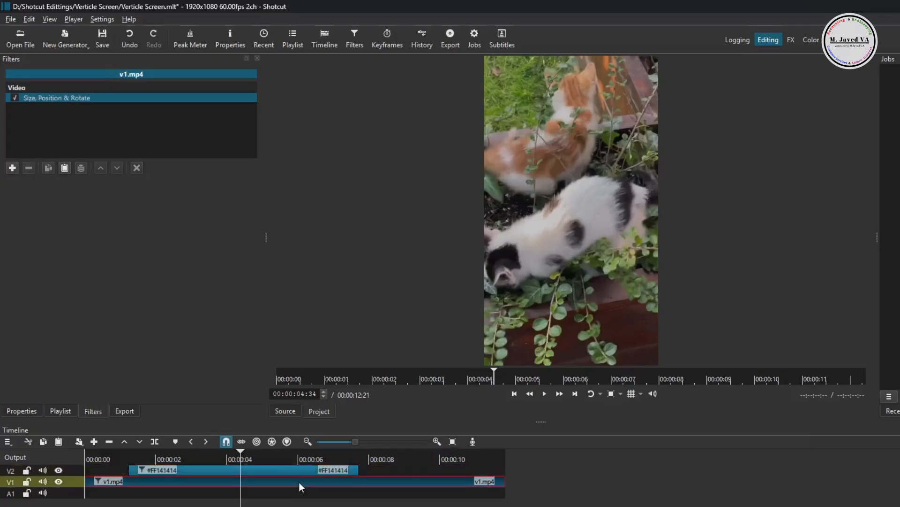
key(s)
click(336, 480)
key(Delete)
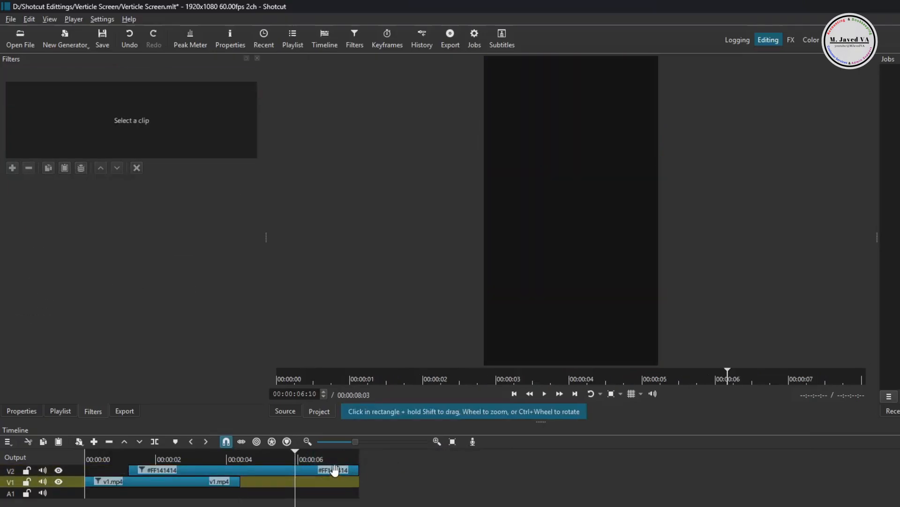
- Shorten the colour clip on V2 to end with v1.mp4 at 00:00:04:34, and play the timeline from near the start
drag(357, 472, 240, 471)
click(96, 456)
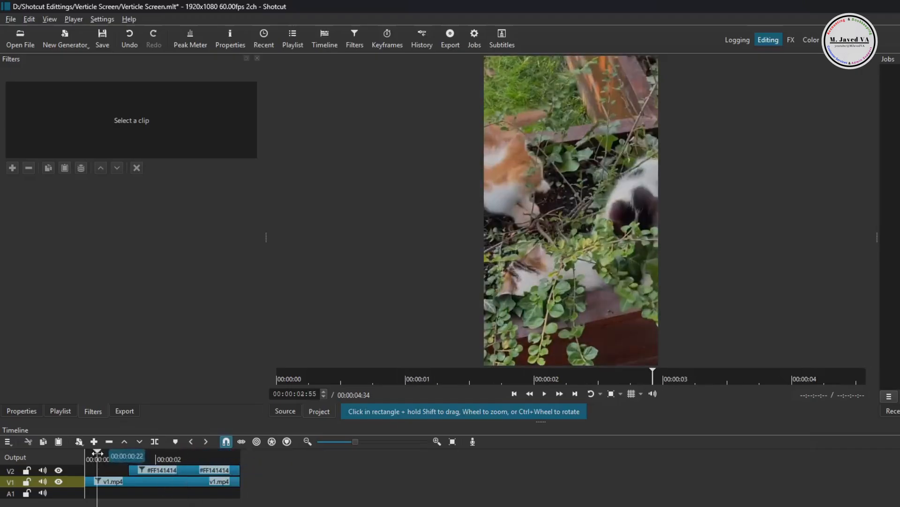
key(space)
key(space)
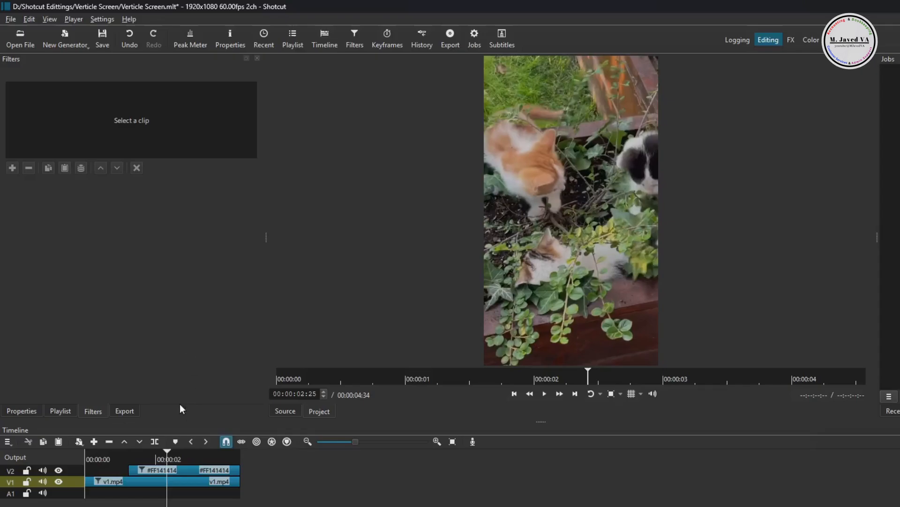
- Export the timeline as an mp4 file named Change to Verticle Screen to the Desktop
click(125, 411)
click(212, 397)
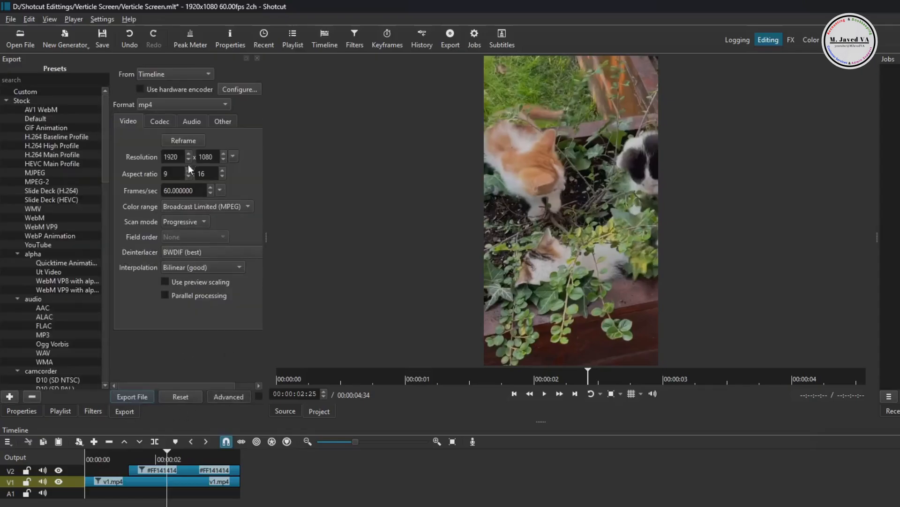
click(130, 396)
click(479, 356)
text(n )
text(Change to Verticle Screen)
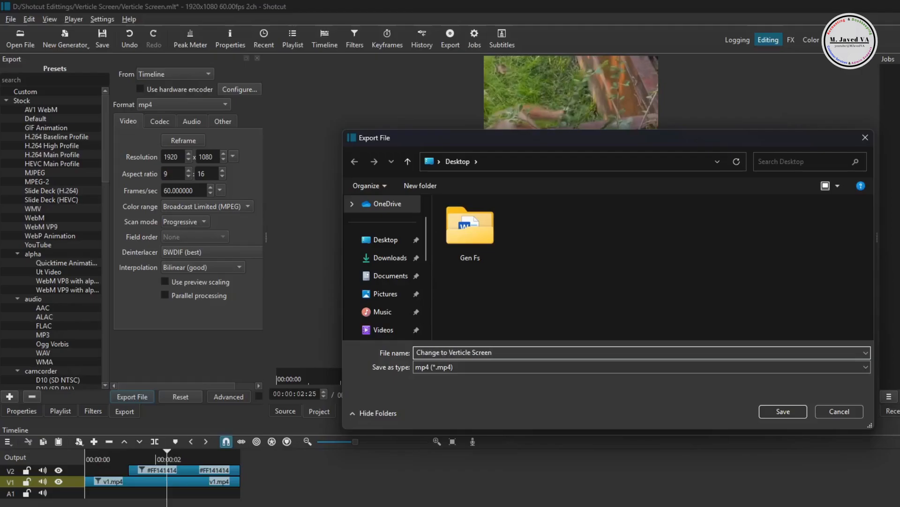
click(783, 412)
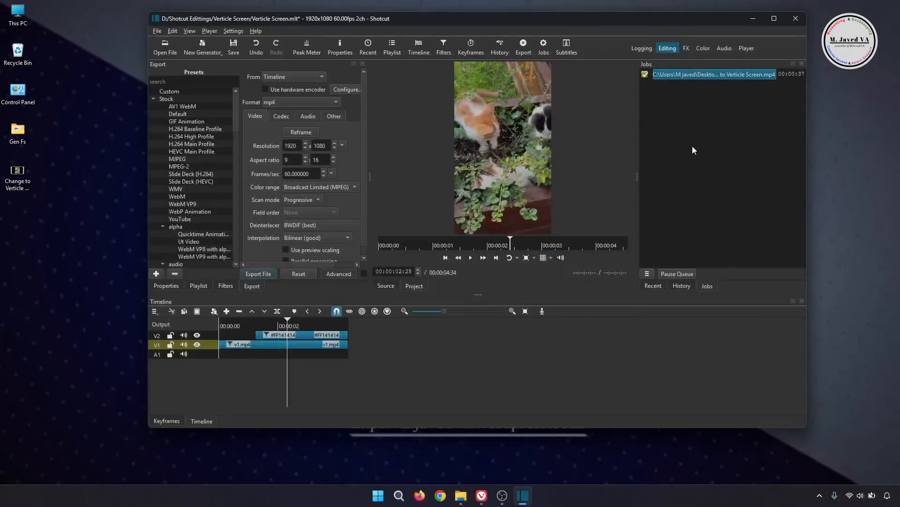
- Minimise the editor, play the exported Change to Verticle Screen video from the desktop, close the player, and return to Shotcut
click(754, 18)
click(681, 50)
double_click(18, 173)
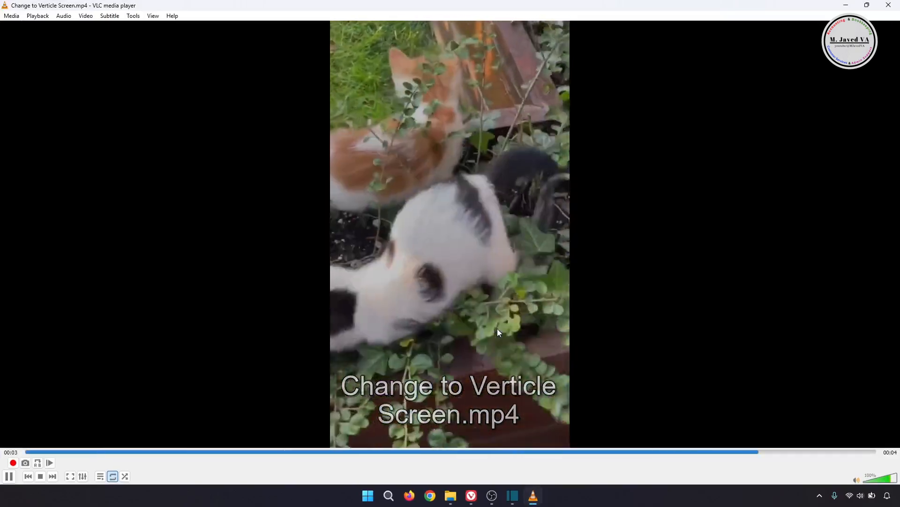
click(889, 5)
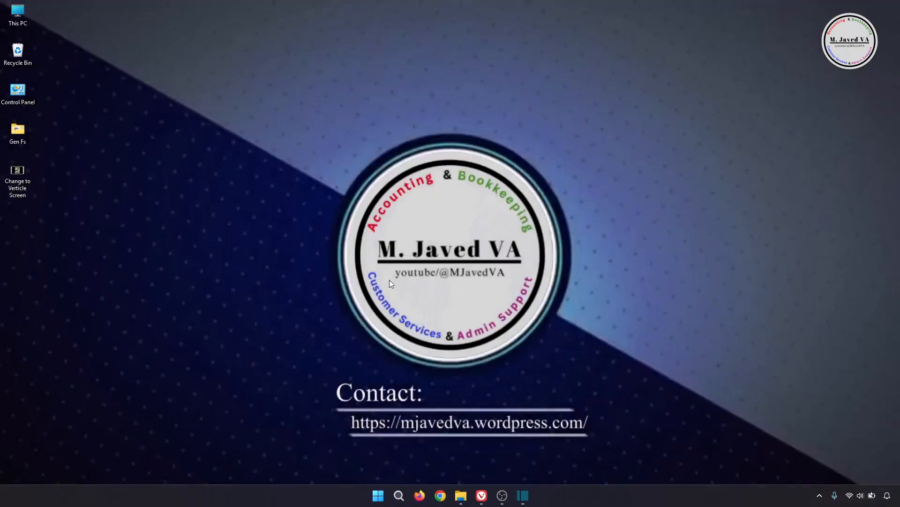
click(523, 495)
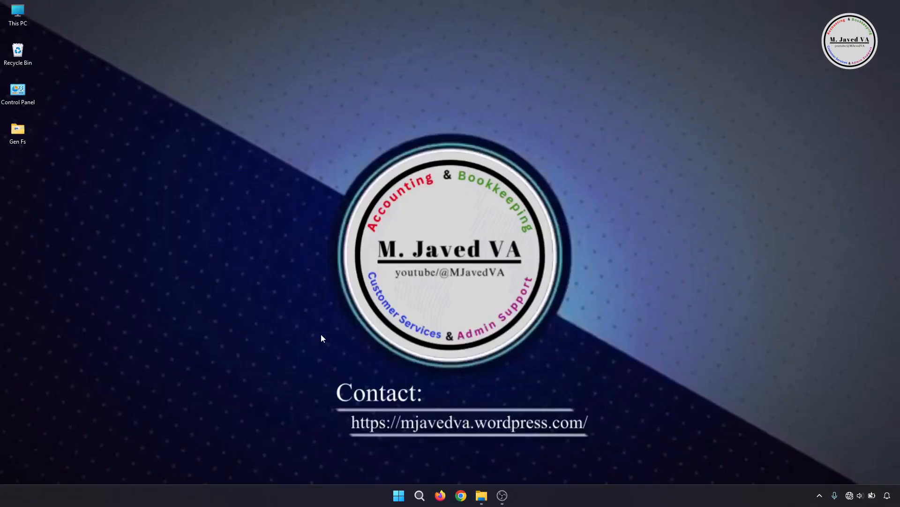
- Launch Shotcut and create a project named Verticle Screen Split with the Cats Playings video mode
click(398, 495)
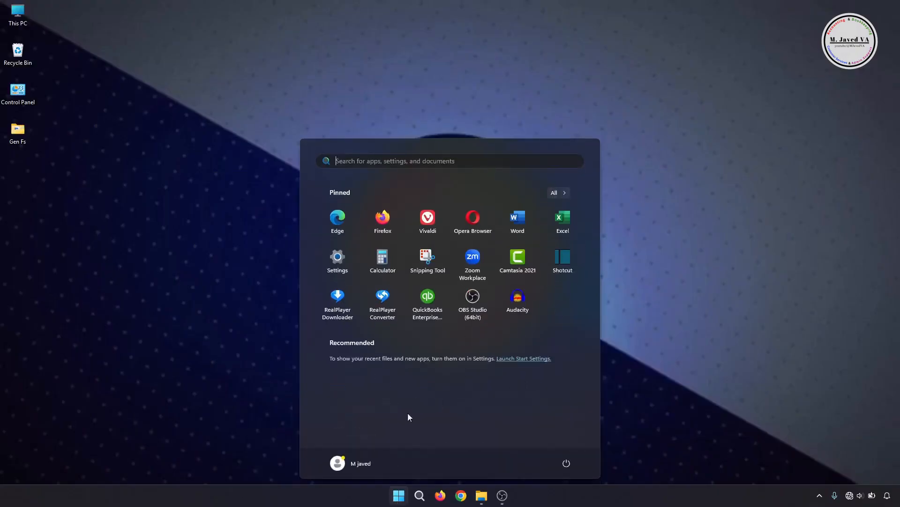
click(563, 297)
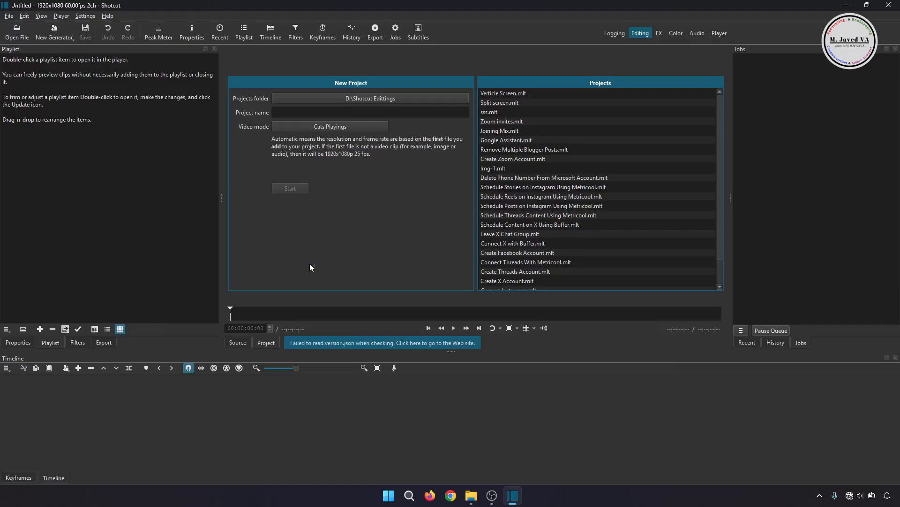
click(325, 113)
text(Verticle Screen Split)
key(Return)
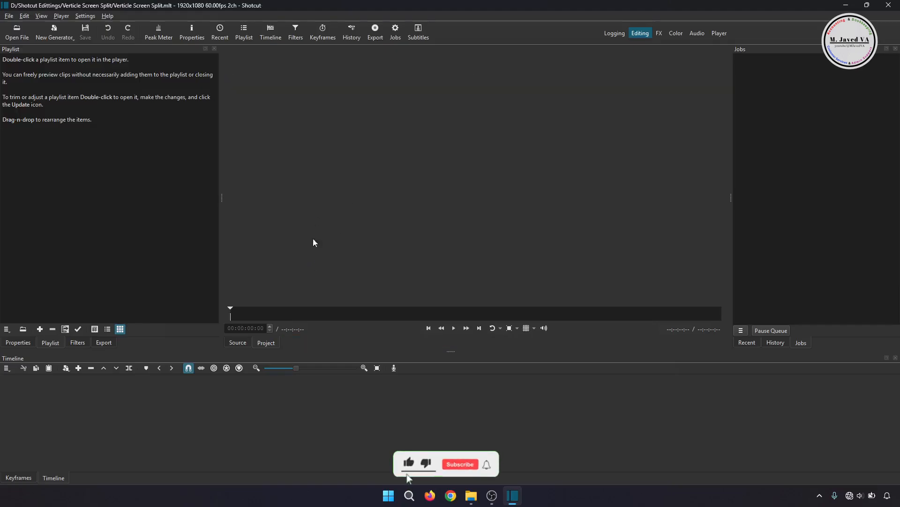
- Add v2.mp4 from the 24 - verticle split folder to the playlist, and set the project's video mode to Automatic
click(474, 496)
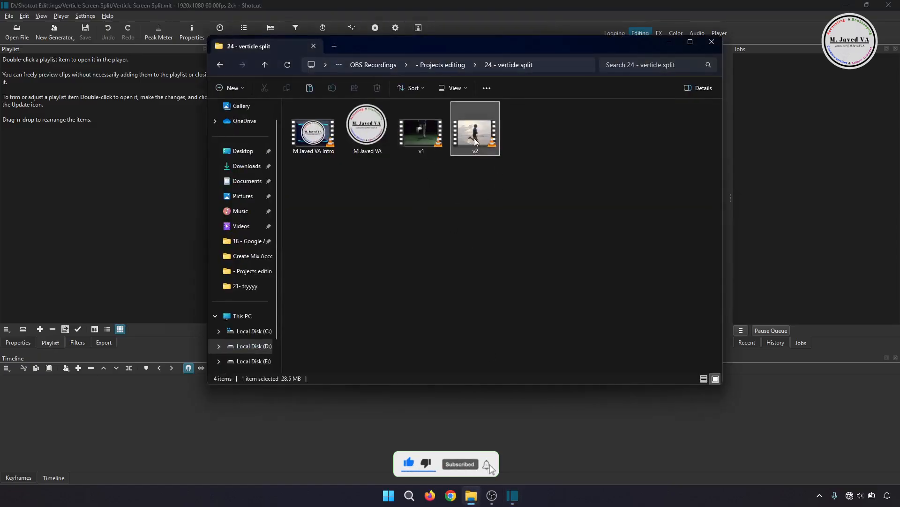
drag(476, 136, 85, 178)
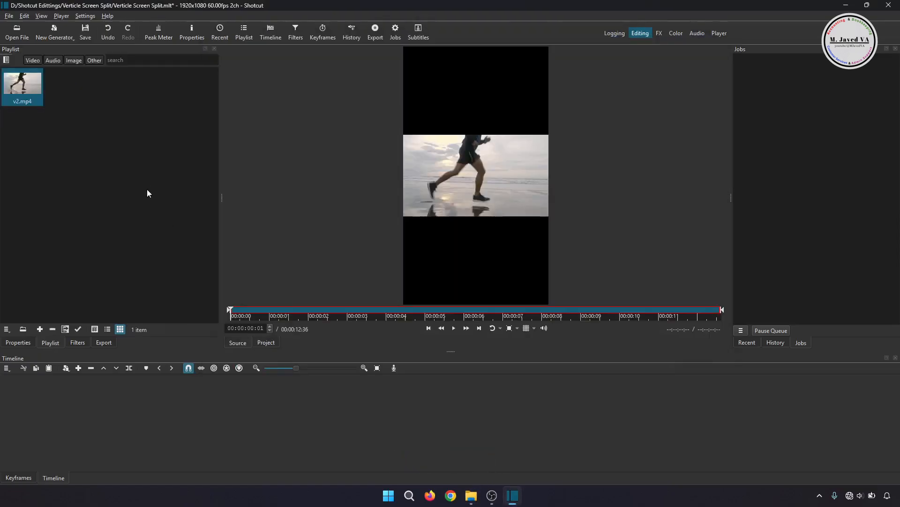
click(85, 16)
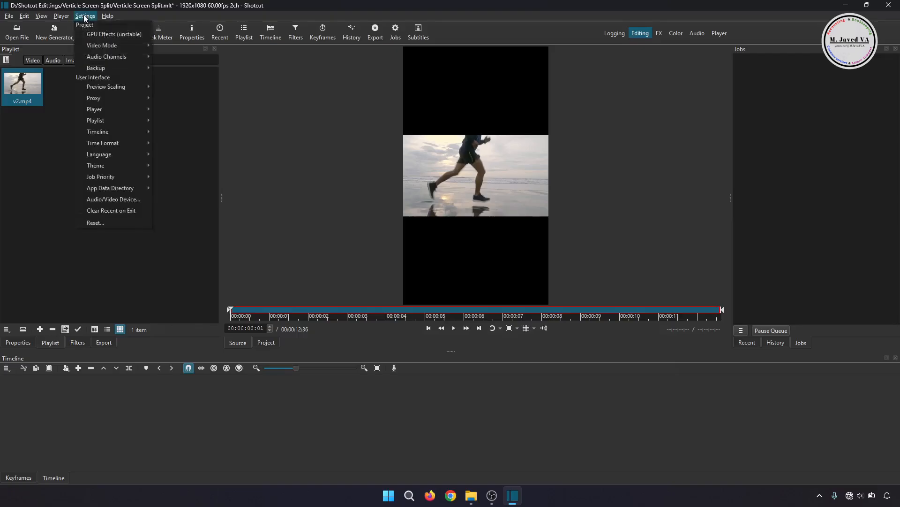
mouse_move(136, 46)
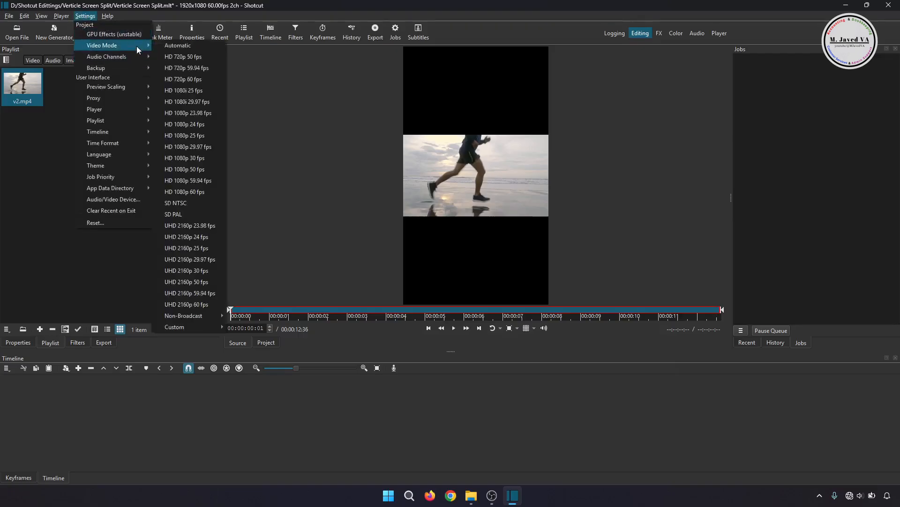
click(176, 45)
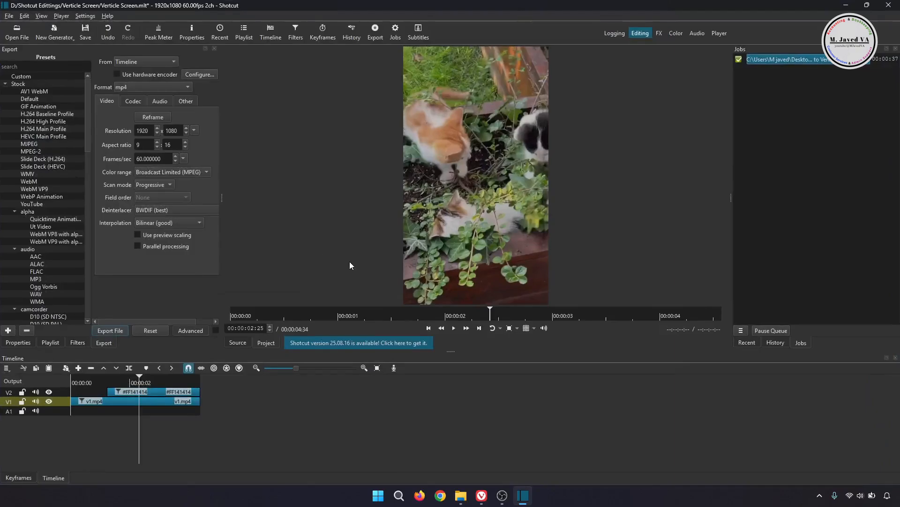
- Show the playlist of the Verticle Screen project, save the project, and minimise the editor
click(50, 342)
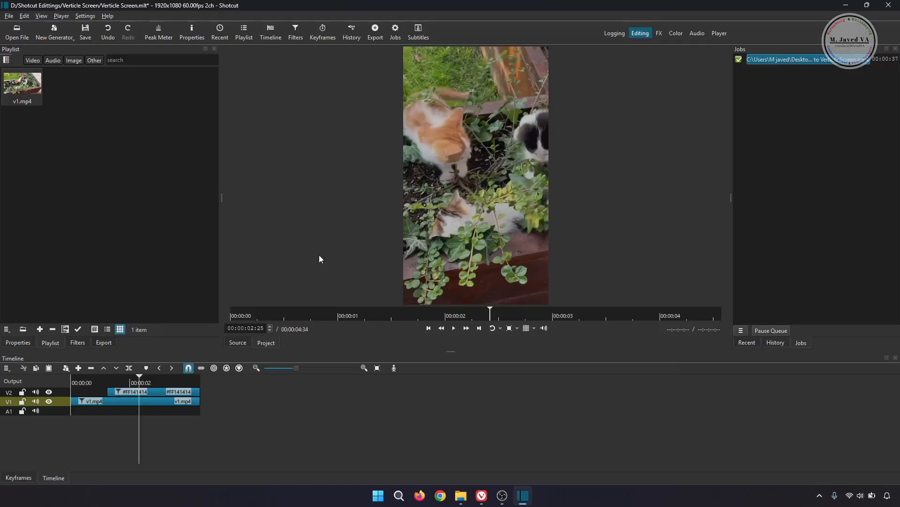
key(ctrl+s)
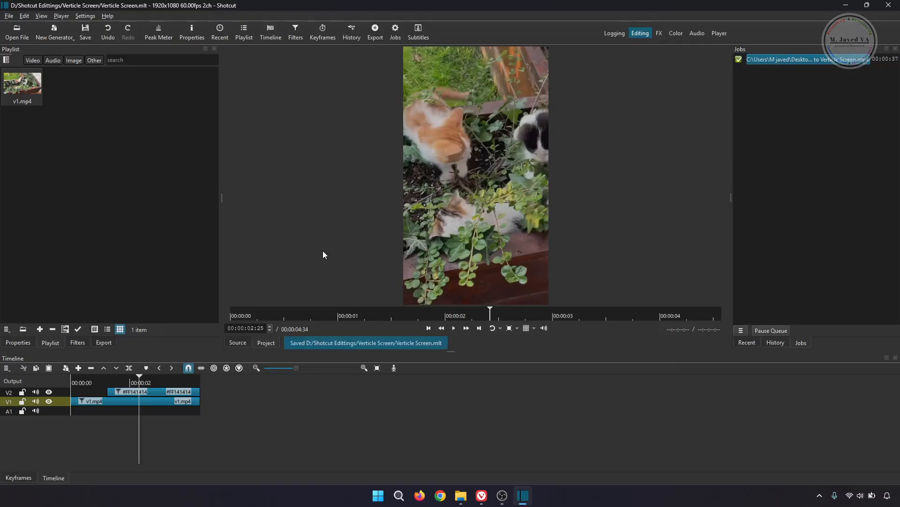
click(844, 8)
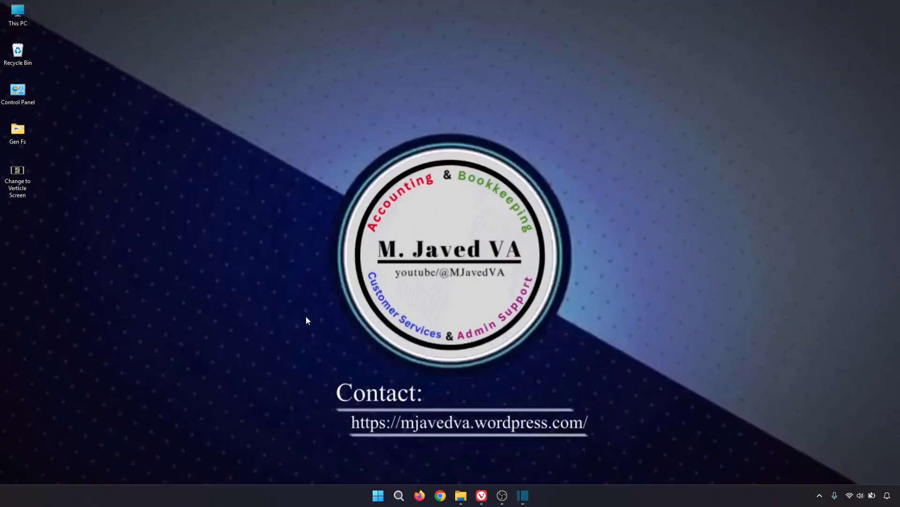